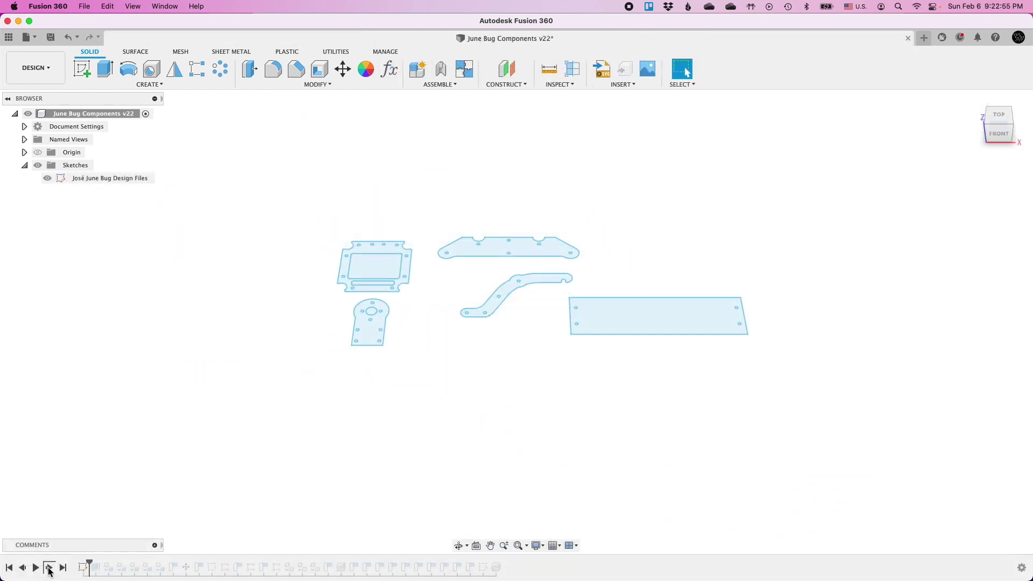
Advance the timeline past the plate extrusion and component creation, and hide the Sketches folder.
{"action": "left_click", "coordinate": [49, 568]}
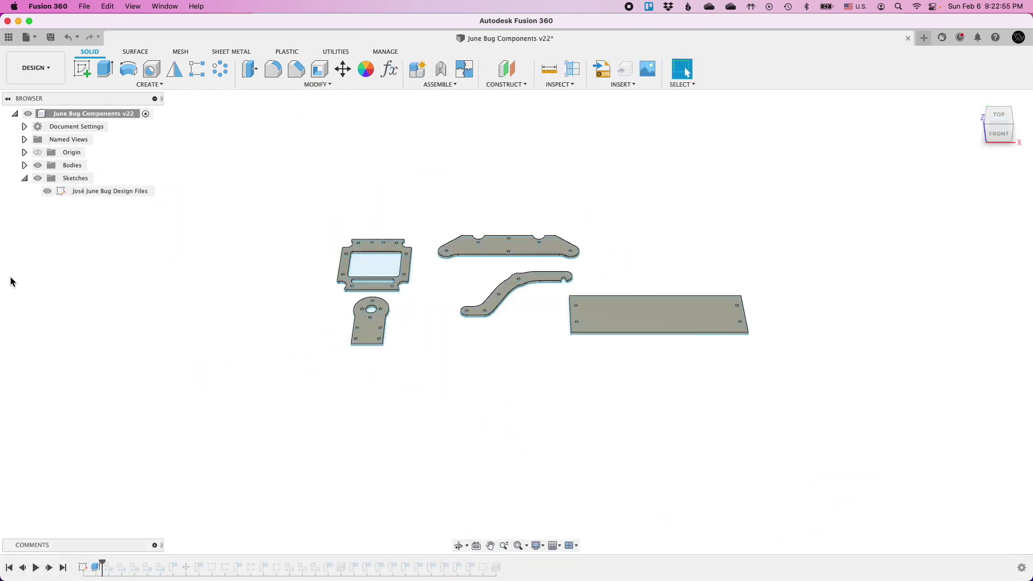
{"action": "left_click", "coordinate": [37, 179]}
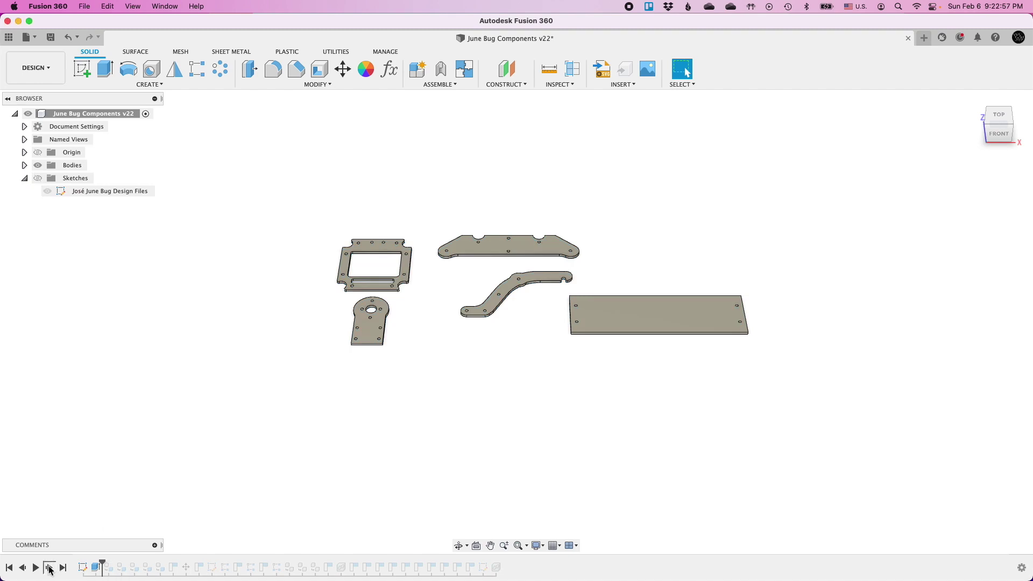
{"action": "left_click", "coordinate": [49, 567]}
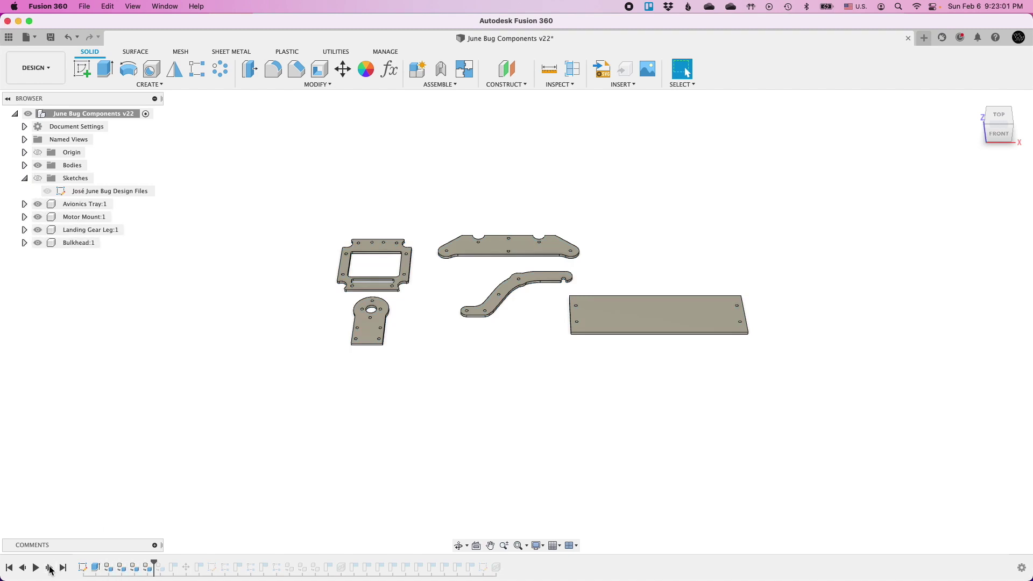
{"action": "left_click", "coordinate": [49, 567]}
{"action": "left_click", "coordinate": [49, 568]}
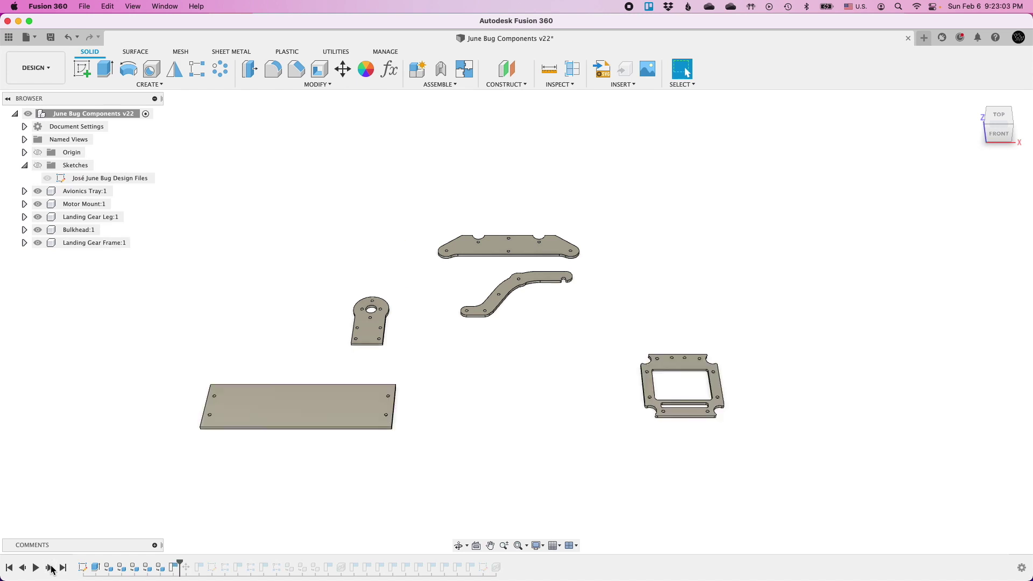
Step the timeline forward through the patterned landing gear legs, motor mounts, landing gear frames and bulkhead copies.
{"action": "left_click", "coordinate": [50, 567]}
{"action": "left_click", "coordinate": [49, 567]}
{"action": "left_click", "coordinate": [50, 567]}
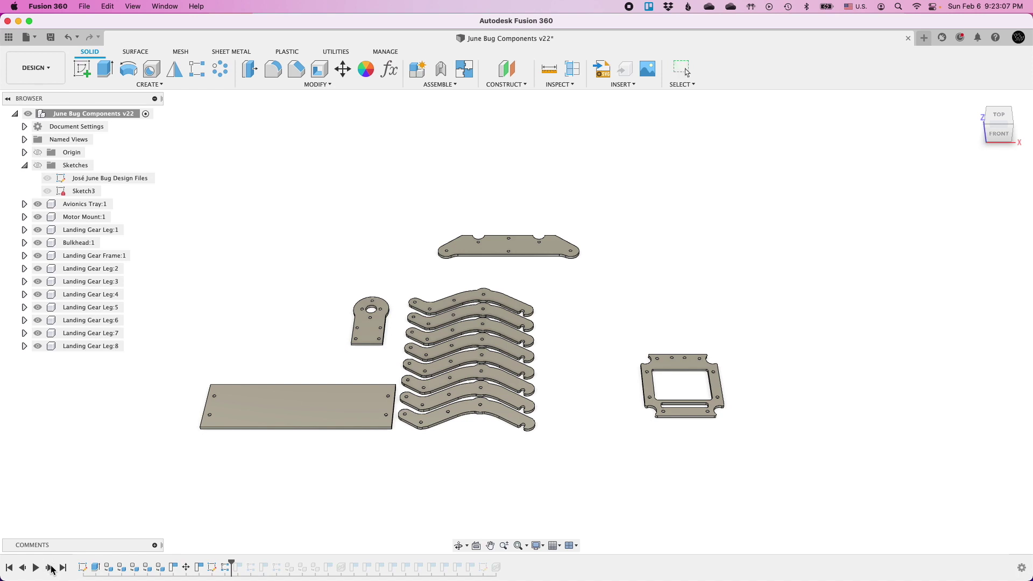
{"action": "left_click", "coordinate": [50, 568]}
{"action": "left_click", "coordinate": [50, 567]}
{"action": "left_click", "coordinate": [50, 567]}
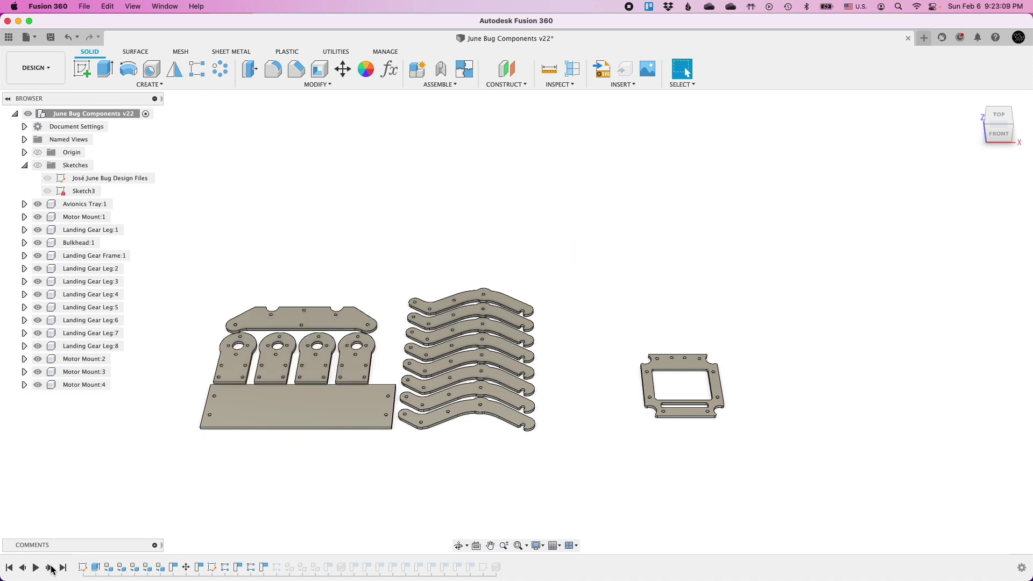
{"action": "left_click", "coordinate": [50, 567]}
{"action": "left_click", "coordinate": [49, 568]}
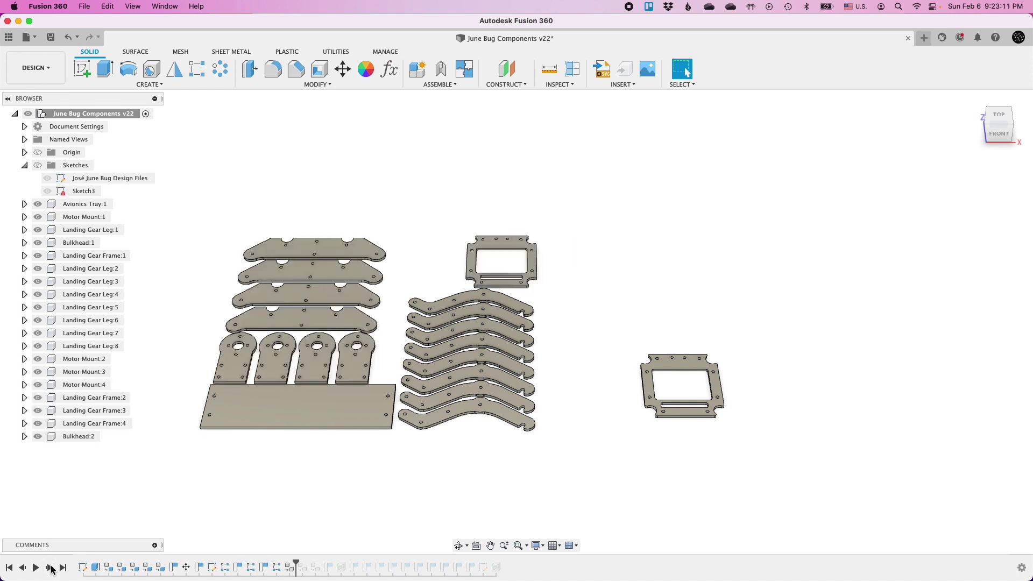
{"action": "left_click", "coordinate": [50, 568]}
{"action": "left_click", "coordinate": [50, 568]}
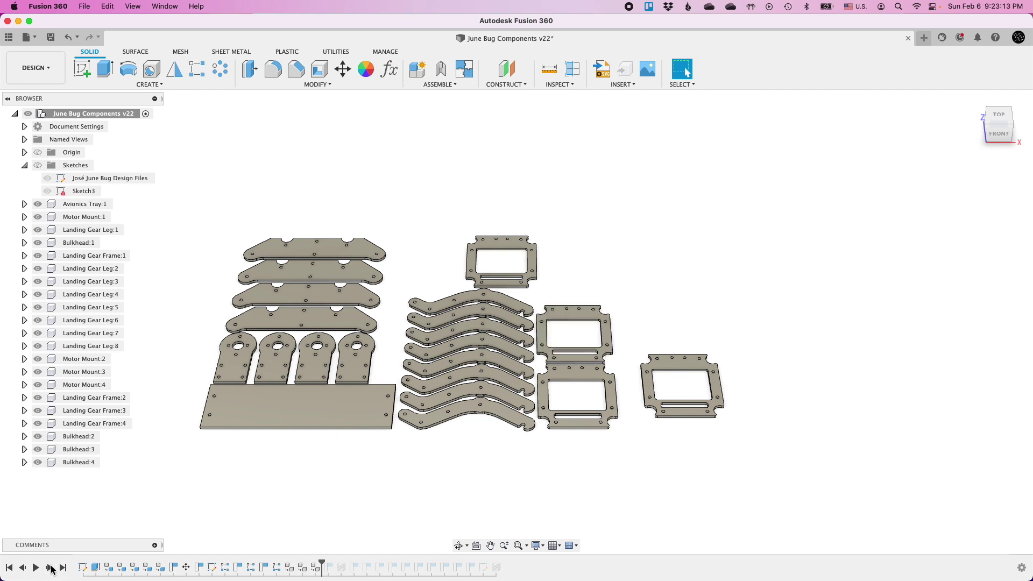
Step the timeline forward through the license plate holder insertion and the part rearrangements up to the last feature.
{"action": "left_click", "coordinate": [49, 567]}
{"action": "left_click", "coordinate": [49, 567]}
{"action": "left_click", "coordinate": [50, 567]}
{"action": "left_click", "coordinate": [50, 568]}
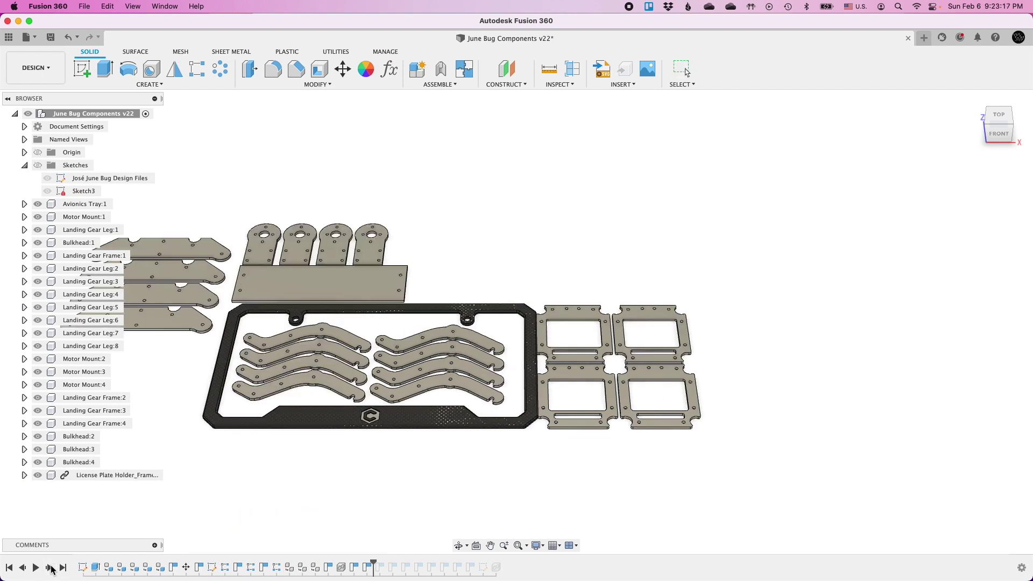
{"action": "left_click", "coordinate": [50, 568]}
{"action": "left_click", "coordinate": [50, 567]}
{"action": "left_click", "coordinate": [49, 567]}
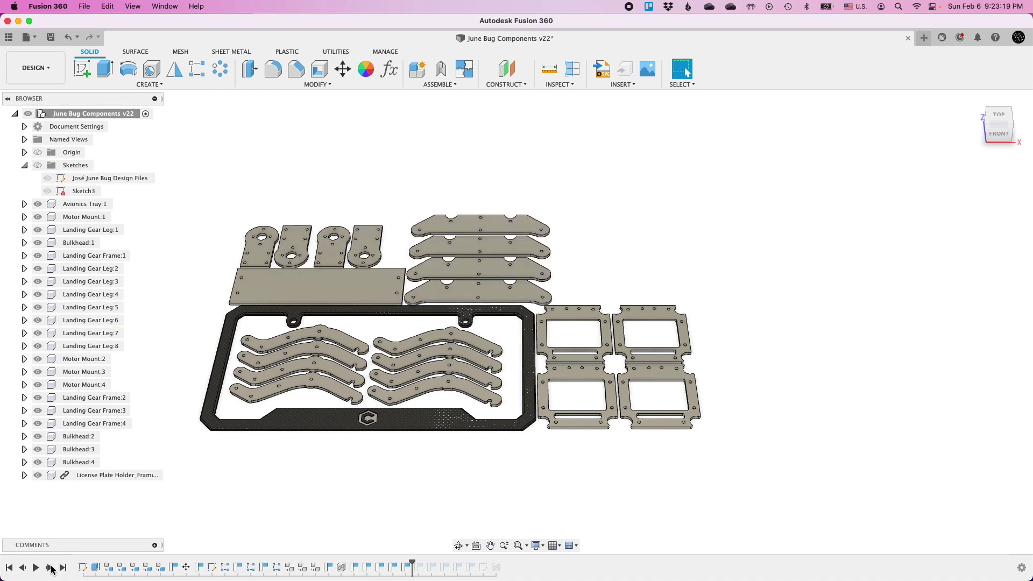
{"action": "left_click", "coordinate": [49, 567]}
{"action": "left_click", "coordinate": [49, 568]}
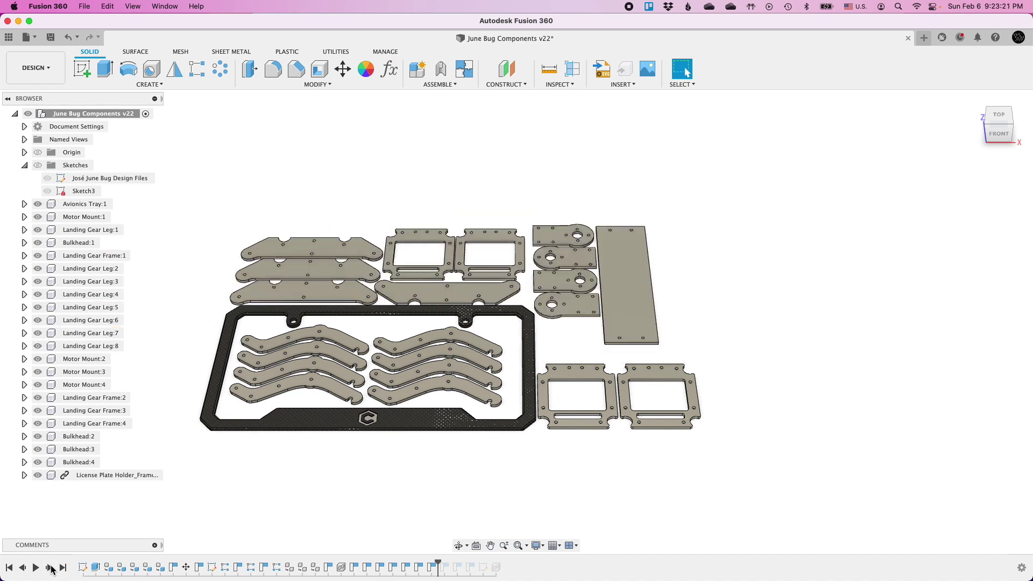
{"action": "left_click", "coordinate": [49, 567]}
{"action": "left_click", "coordinate": [49, 567]}
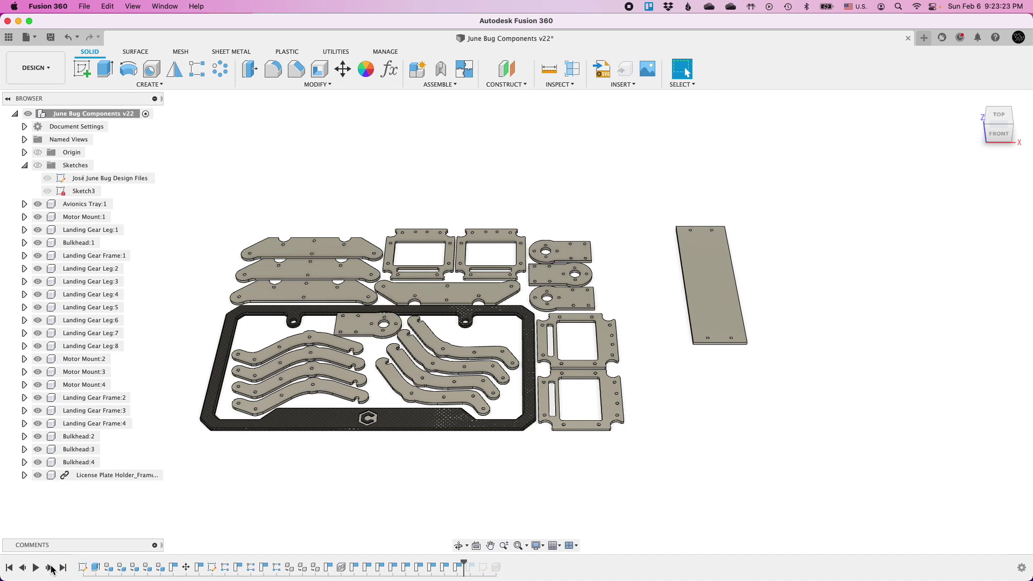
{"action": "left_click", "coordinate": [50, 568]}
{"action": "left_click", "coordinate": [50, 567]}
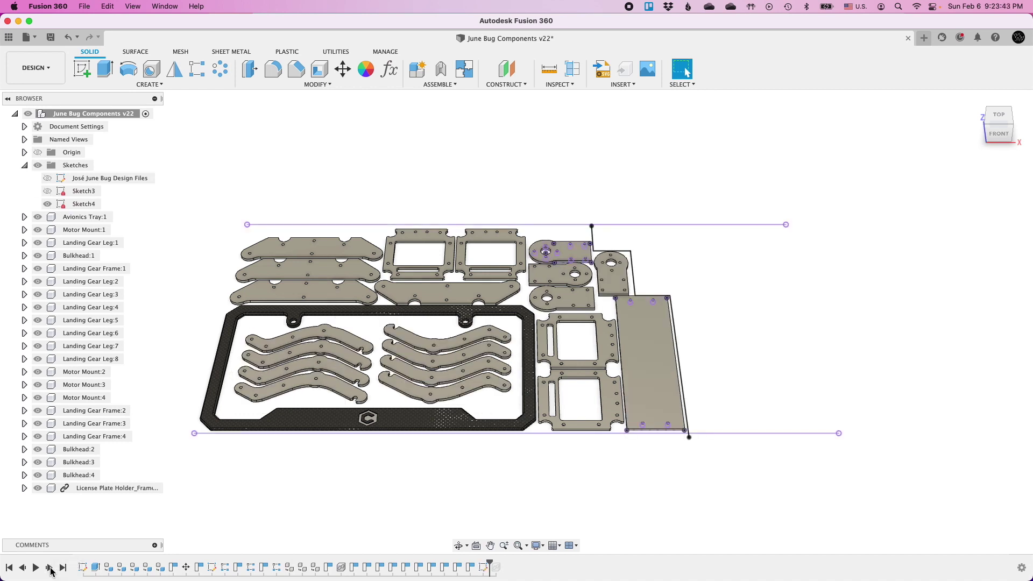
{"action": "left_click", "coordinate": [50, 567]}
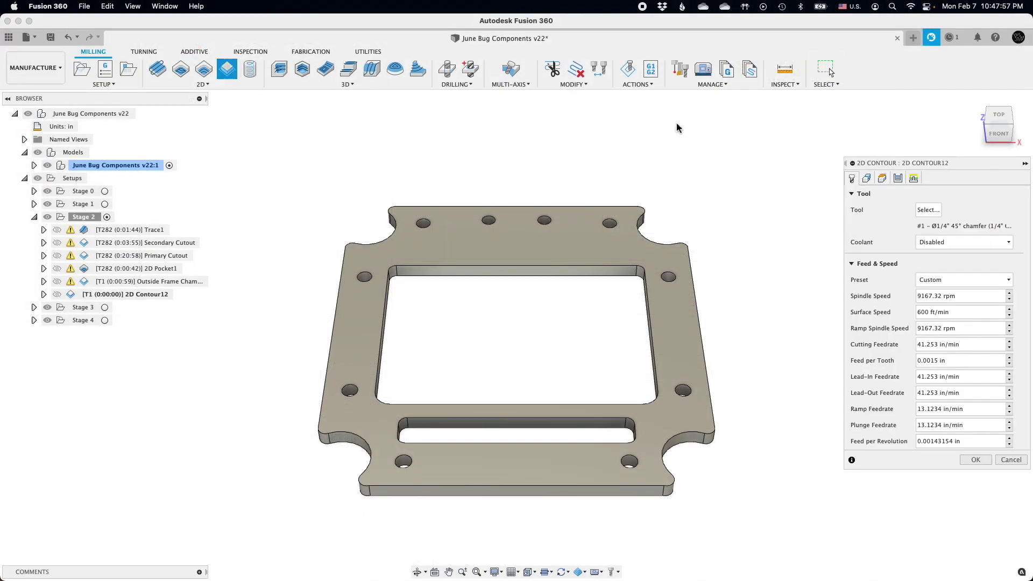
Assign tool 282, the #282-Z 2mm Single Flute flat end mill, to the new 2D contour in Stage 2.
{"action": "left_click", "coordinate": [928, 209]}
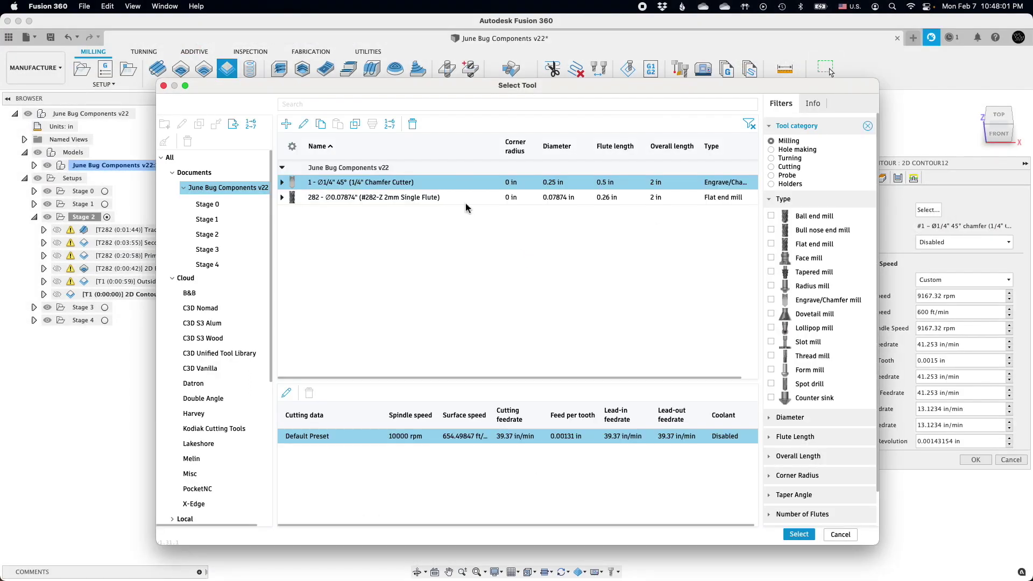
{"action": "left_click", "coordinate": [455, 198]}
{"action": "left_click", "coordinate": [798, 534]}
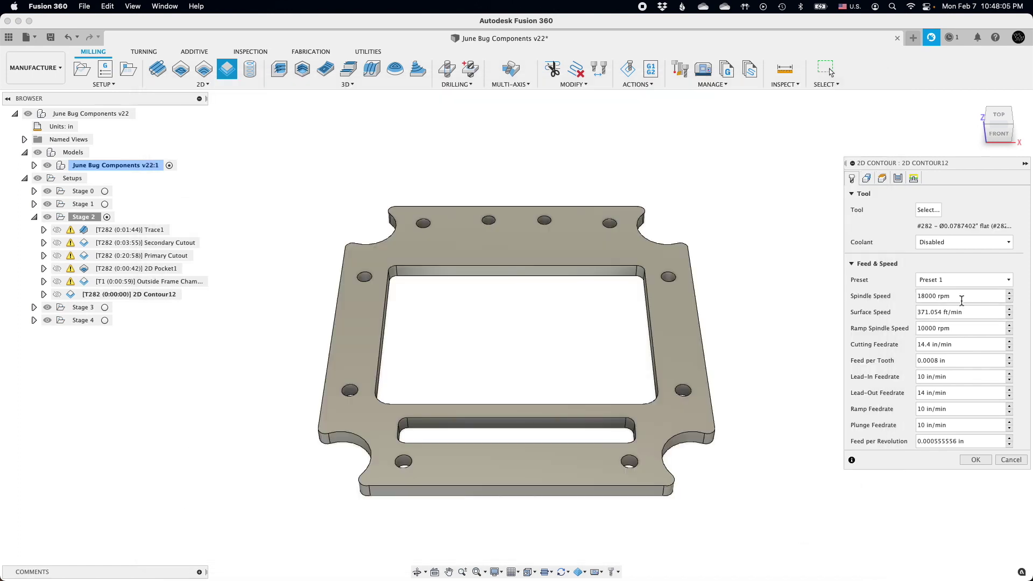
Set the contour's spindle and ramp spindle speeds to 20000 rpm and its feed per tooth to 0.002 in.
{"action": "key", "text": "Tab"}
{"action": "left_click", "coordinate": [961, 296]}
{"action": "left_click", "coordinate": [980, 328]}
{"action": "right_click", "coordinate": [979, 328]}
{"action": "left_click", "coordinate": [978, 351]}
{"action": "left_click", "coordinate": [943, 361]}
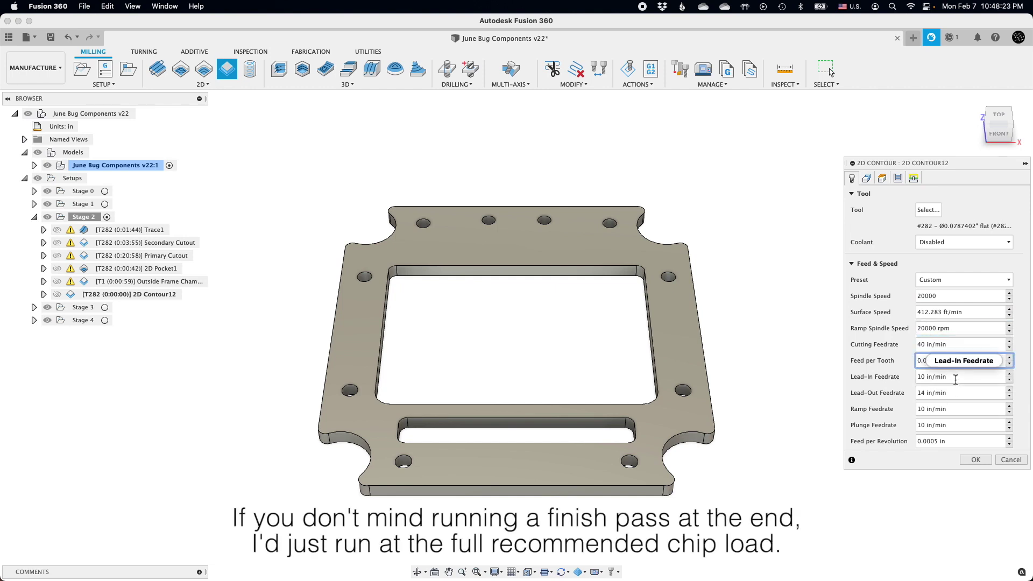
Set the lead-in and ramp feedrates to 20 in/min, the lead-out feedrate to 40 in/min and the feed per revolution to 0.001 in.
{"action": "right_click", "coordinate": [934, 377]}
{"action": "left_click", "coordinate": [968, 391]}
{"action": "right_click", "coordinate": [936, 393]}
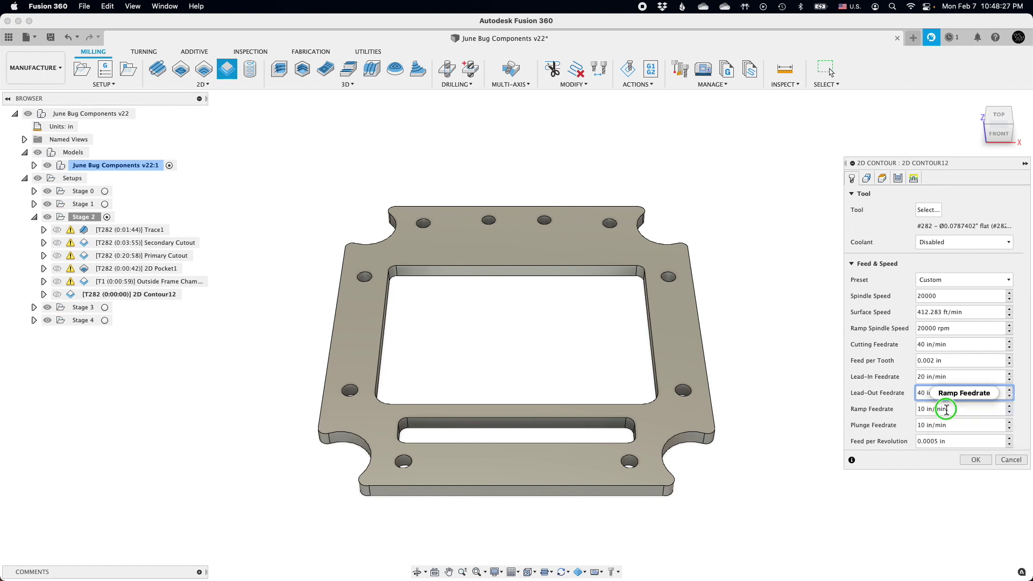
{"action": "left_click", "coordinate": [967, 411]}
{"action": "right_click", "coordinate": [936, 409]}
{"action": "left_click", "coordinate": [969, 423]}
{"action": "left_click", "coordinate": [933, 441]}
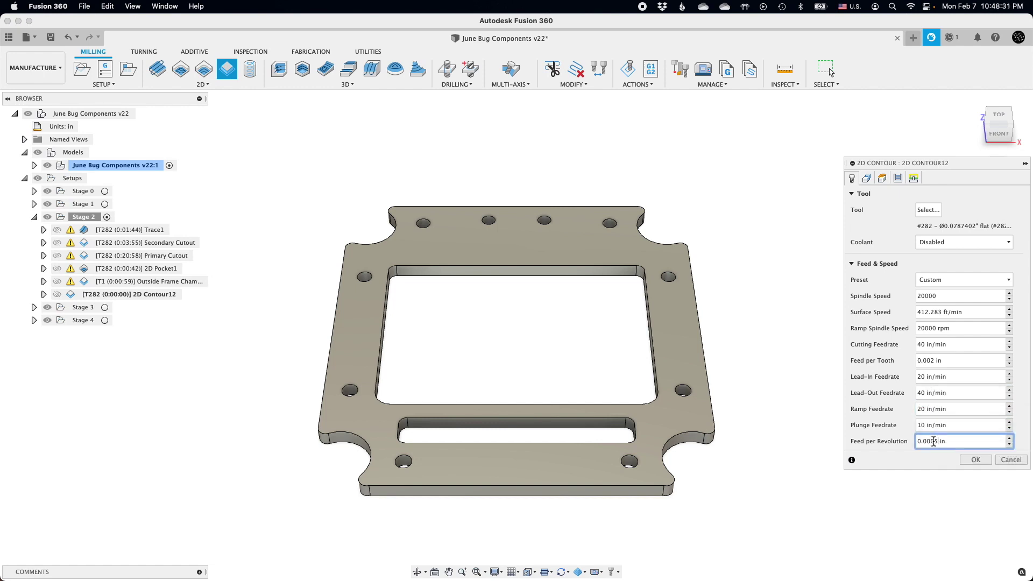
{"action": "key", "text": "BackSpace"}
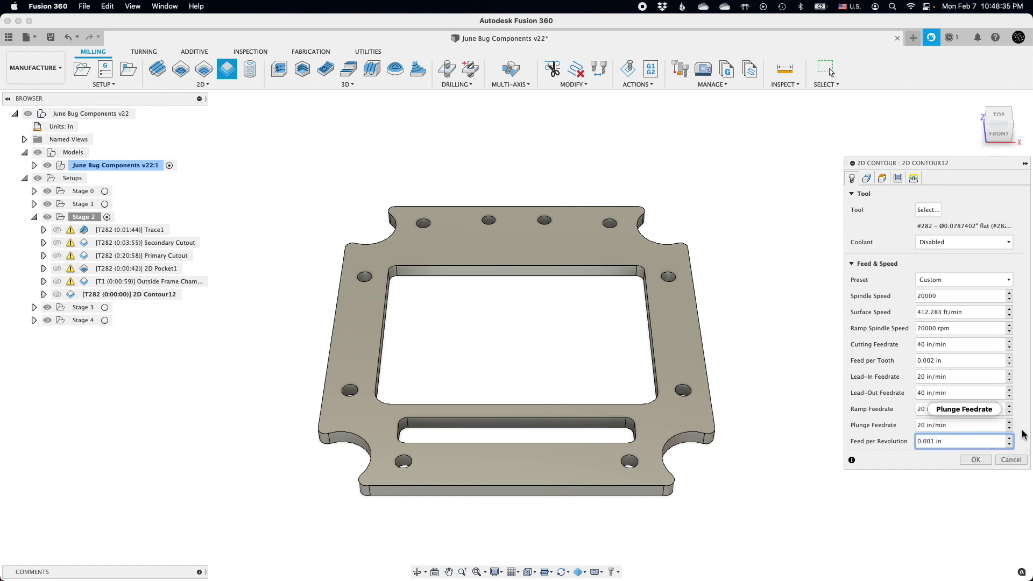
Select the bulkhead's lower outer edge, large window edge and narrow slot edge as the contours to machine.
{"action": "left_click", "coordinate": [866, 178]}
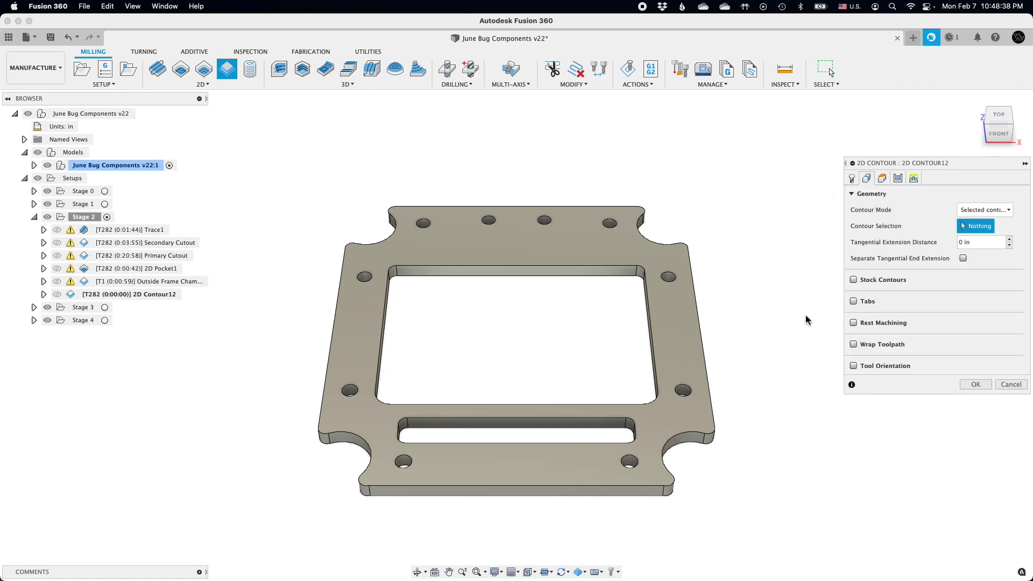
{"action": "left_click", "coordinate": [694, 449]}
{"action": "left_click", "coordinate": [574, 278]}
{"action": "left_click", "coordinate": [574, 427]}
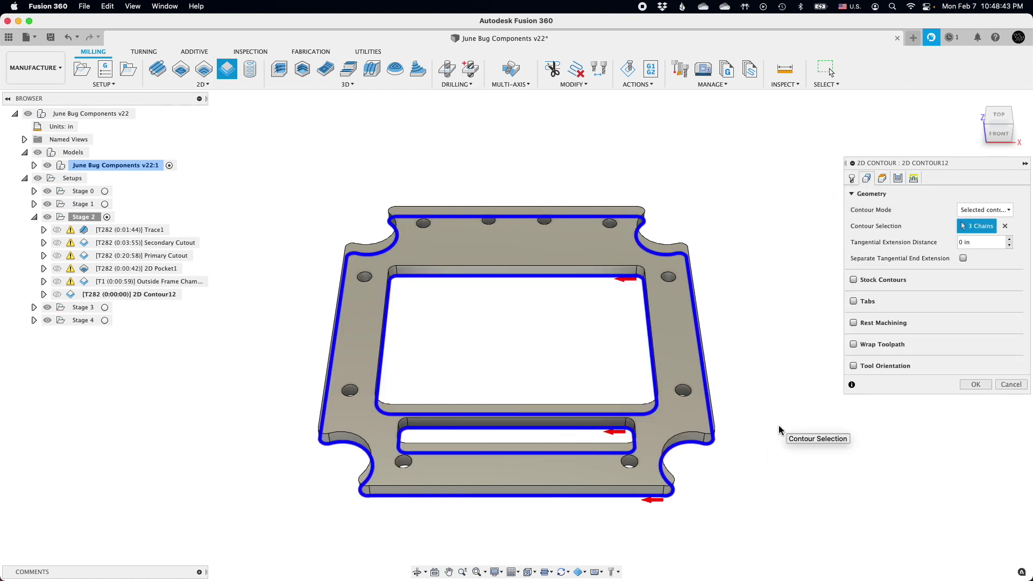
Enable multiple depths for the contour passes, finish the operation and show its toolpath on the bulkhead.
{"action": "left_click", "coordinate": [896, 179]}
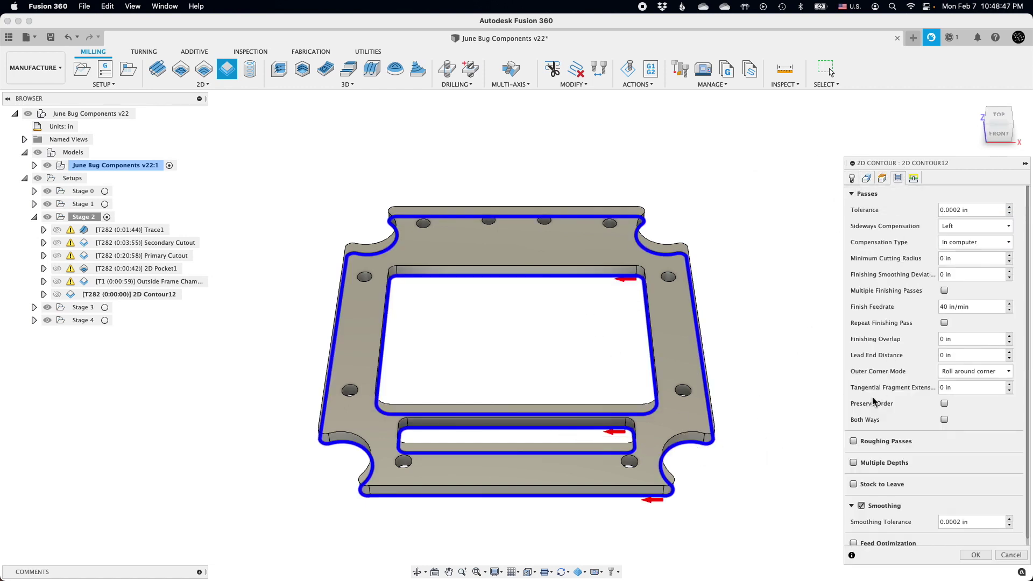
{"action": "left_click", "coordinate": [856, 463]}
{"action": "scroll", "coordinate": [923, 414], "scroll_direction": "down", "scroll_amount": 5}
{"action": "left_click", "coordinate": [991, 294]}
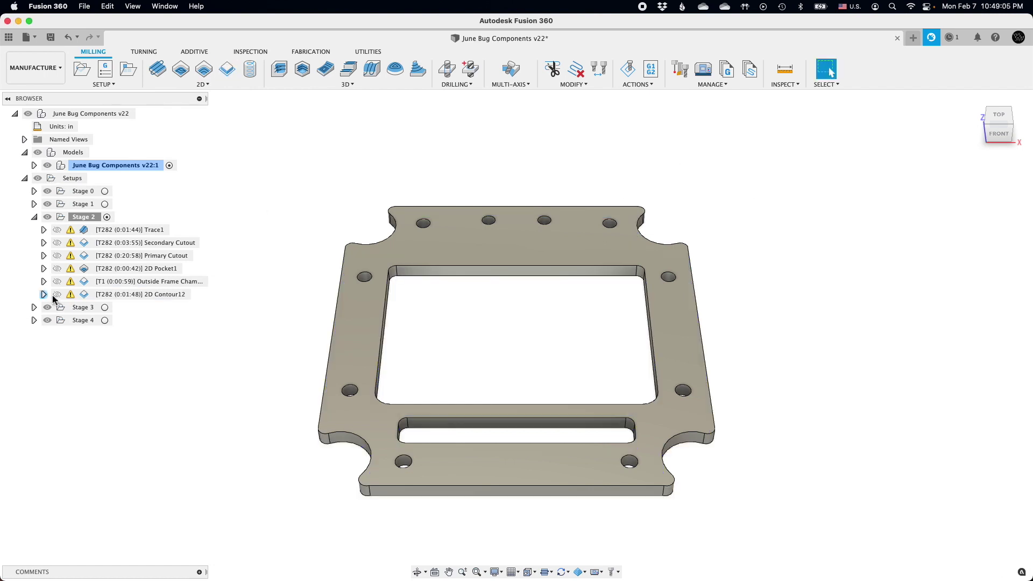
{"action": "left_click", "coordinate": [56, 294]}
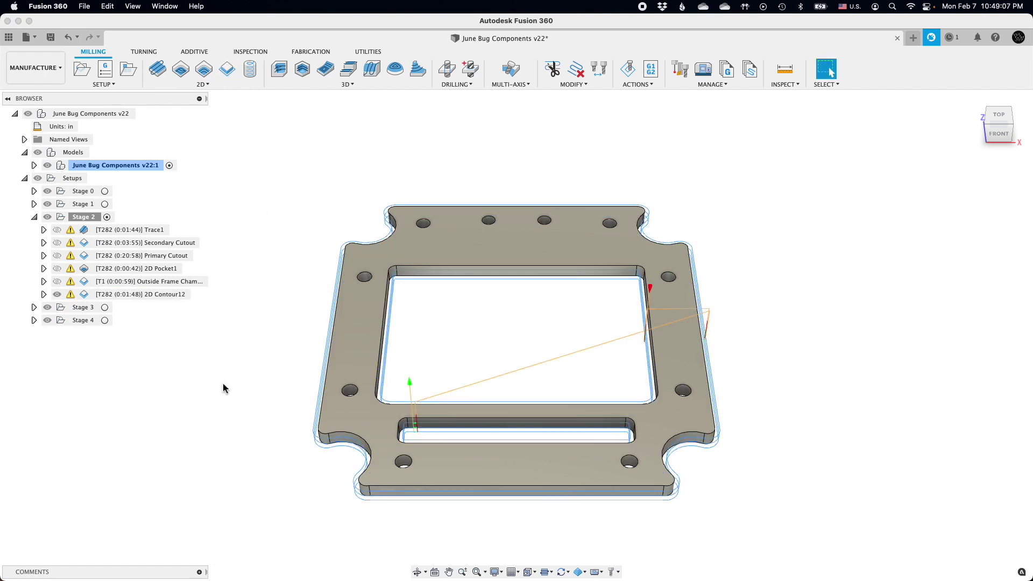